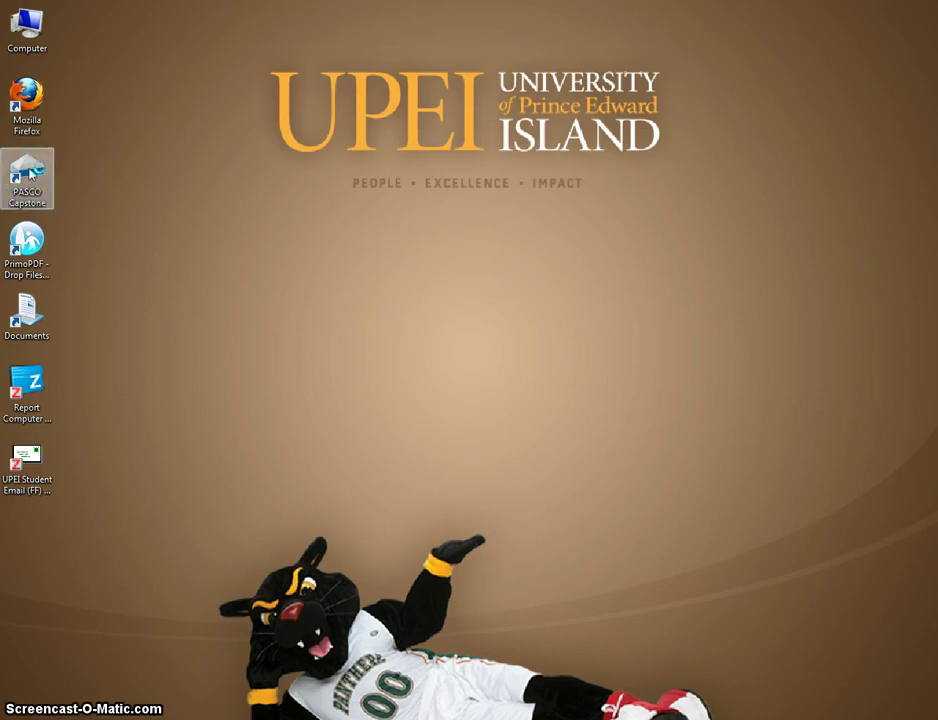
Launch PASCO Capstone to open a new untitled workbook
left_click(33, 168)
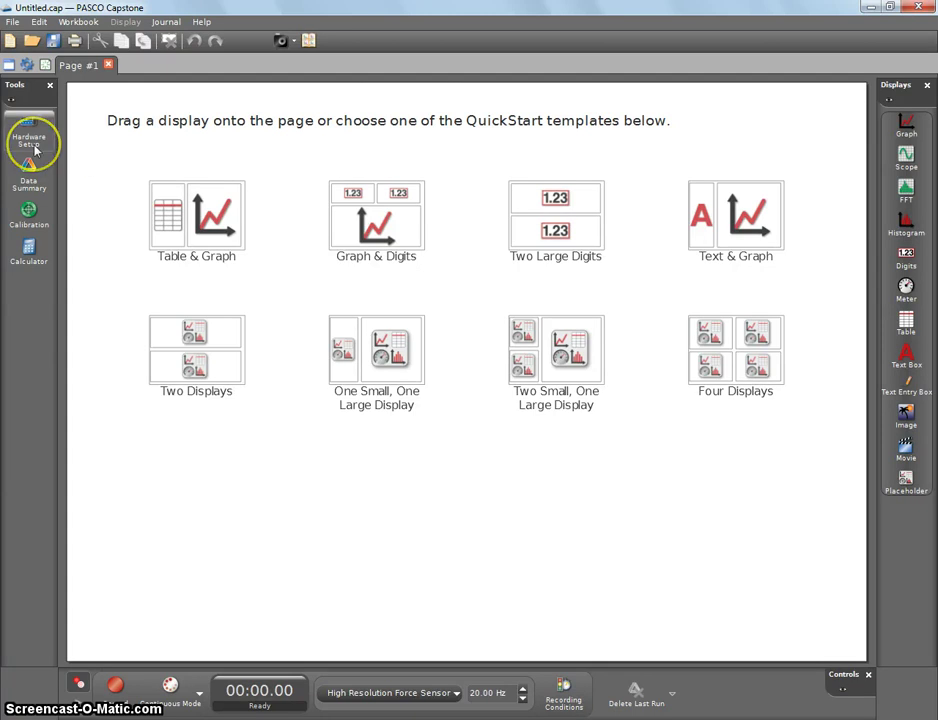
Check the connected High Resolution Force Sensor in Hardware Setup, then close the overview
left_click(33, 147)
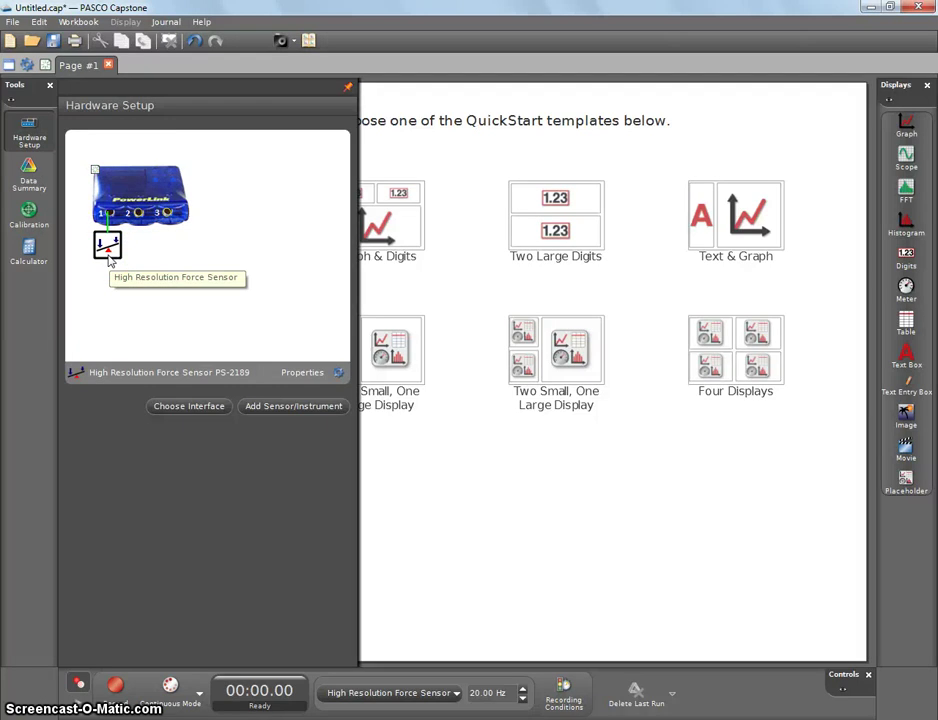
left_click(106, 255)
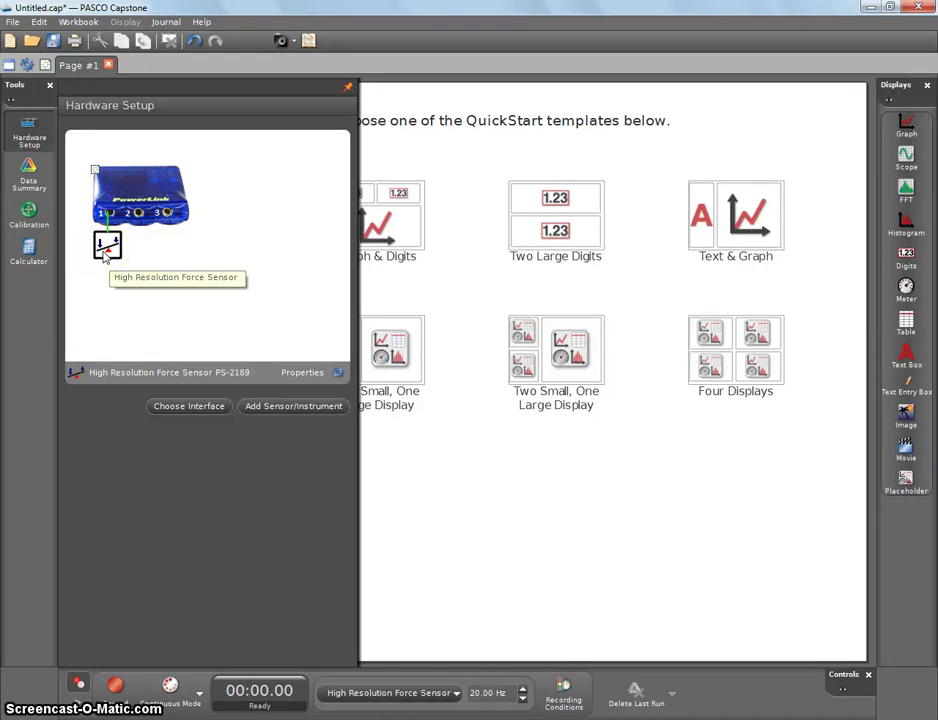
left_click(30, 137)
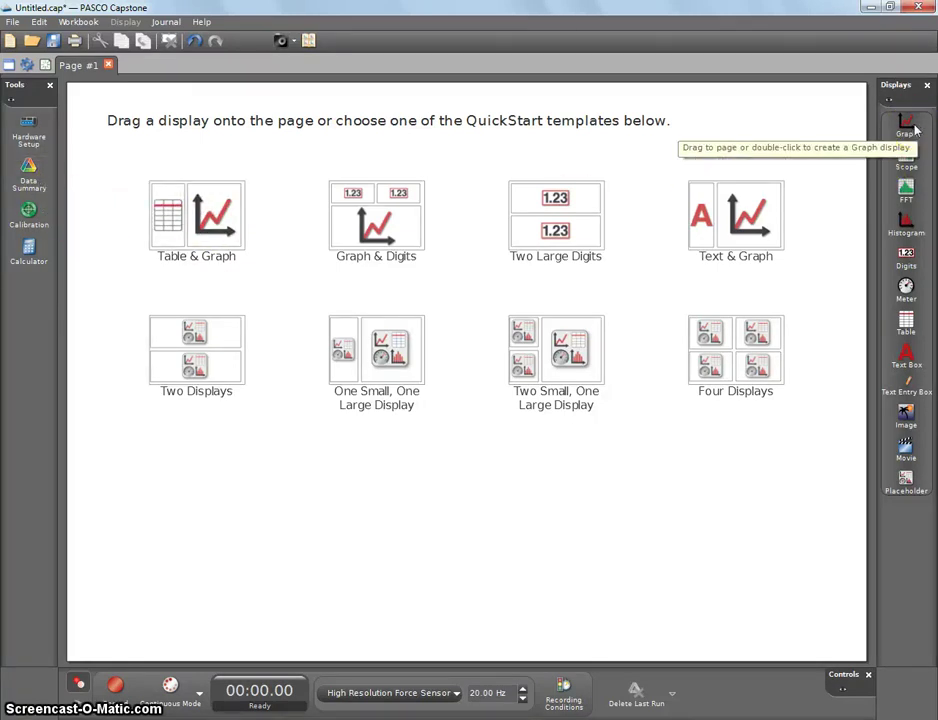
Add a Force (N) versus Time graph to the page and start recording Run #1
left_click_drag(913, 130, 539, 213)
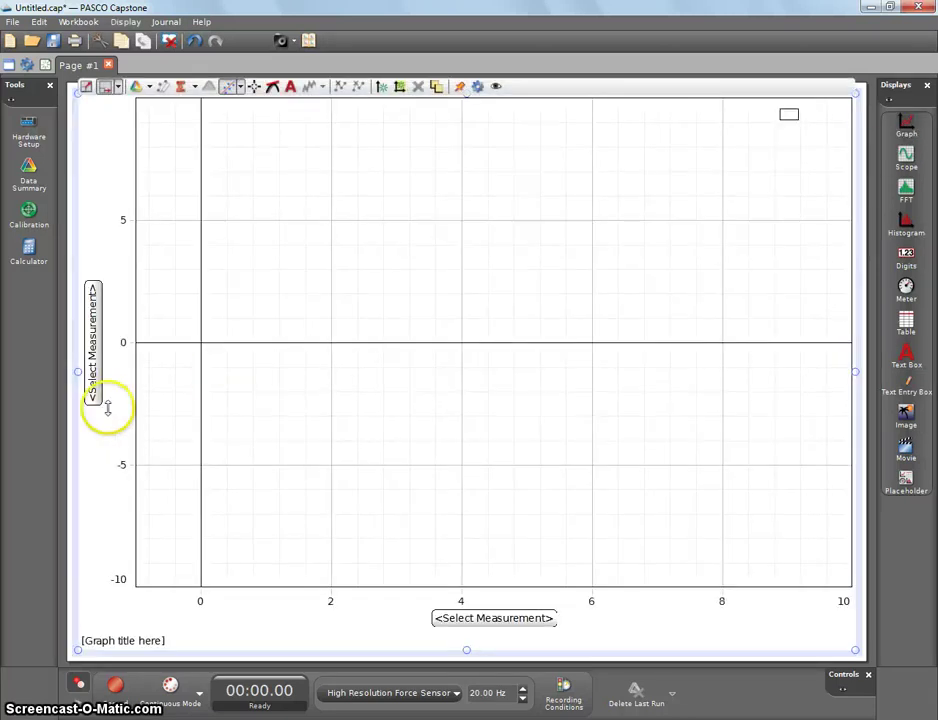
left_click(94, 378)
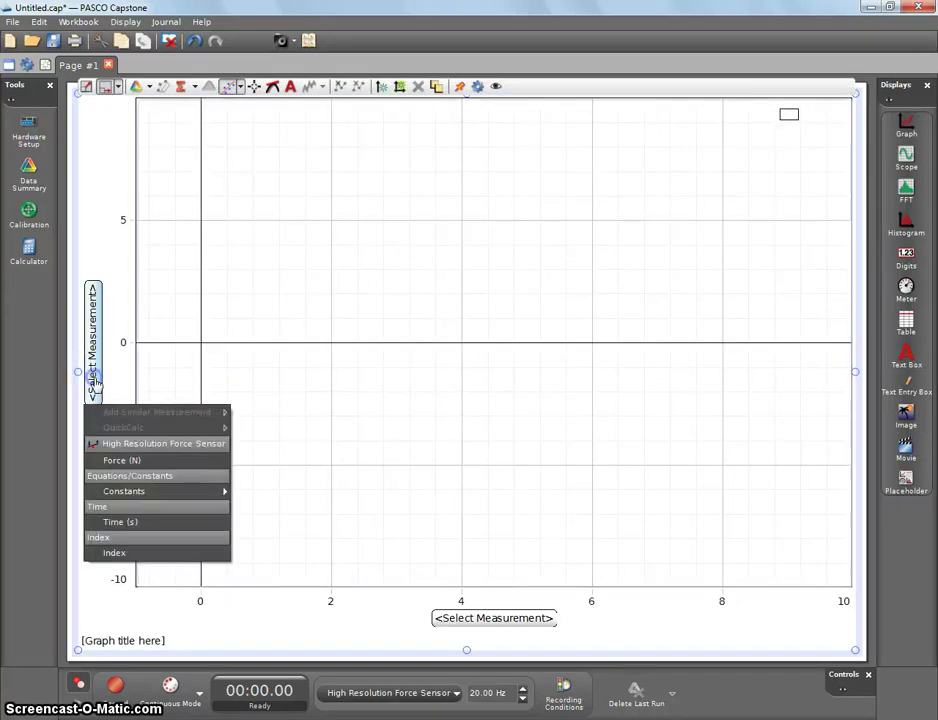
left_click(121, 460)
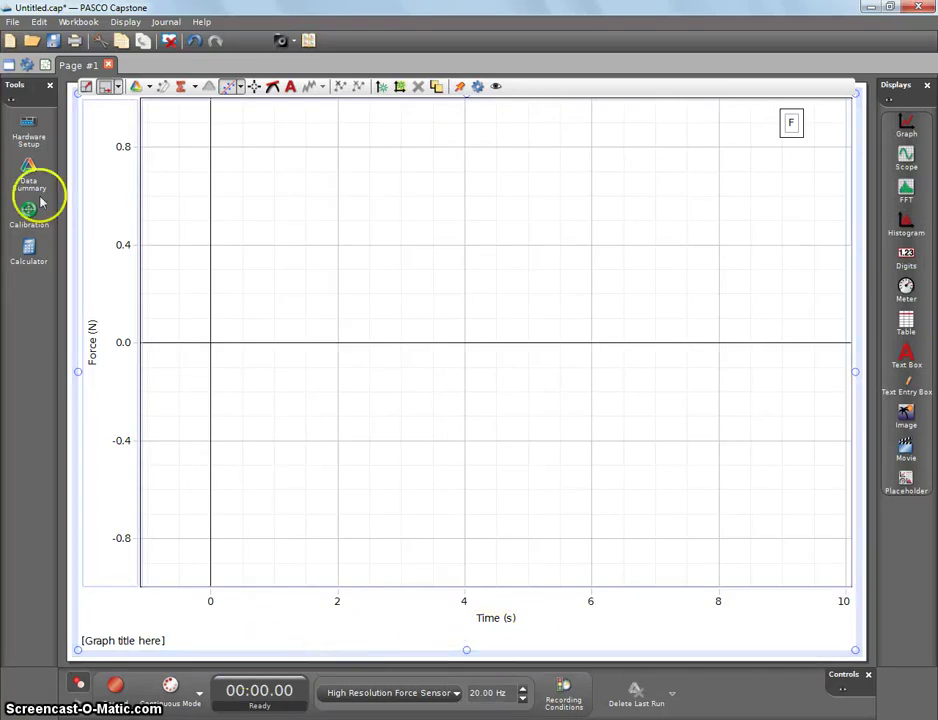
left_click(115, 685)
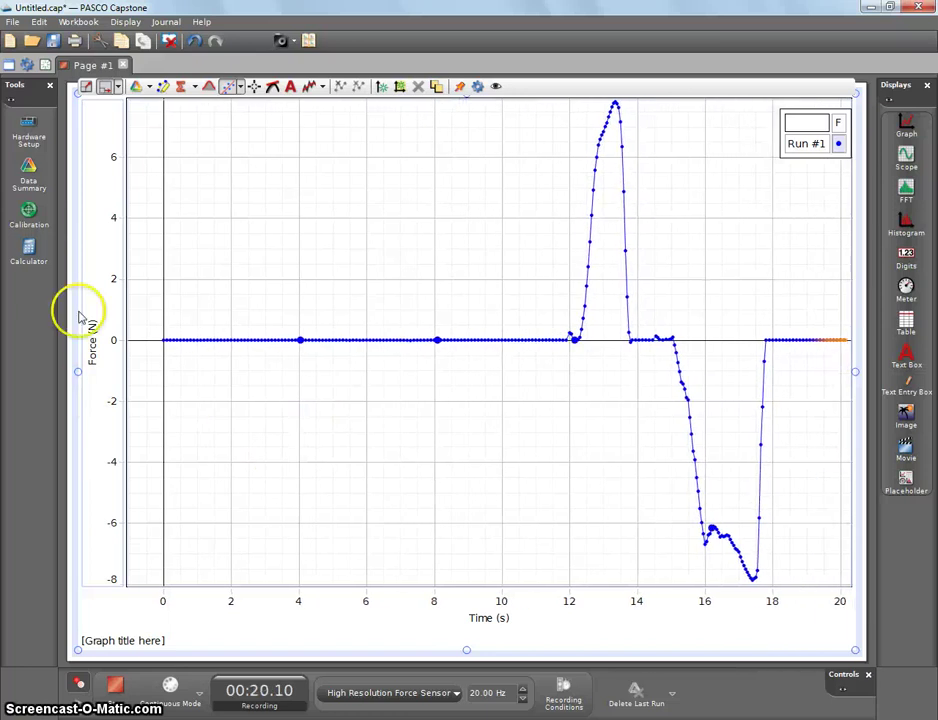
Stop Run #1, enable Change Sign on the force sensor, and record a 7.2 s Run #2
left_click(113, 682)
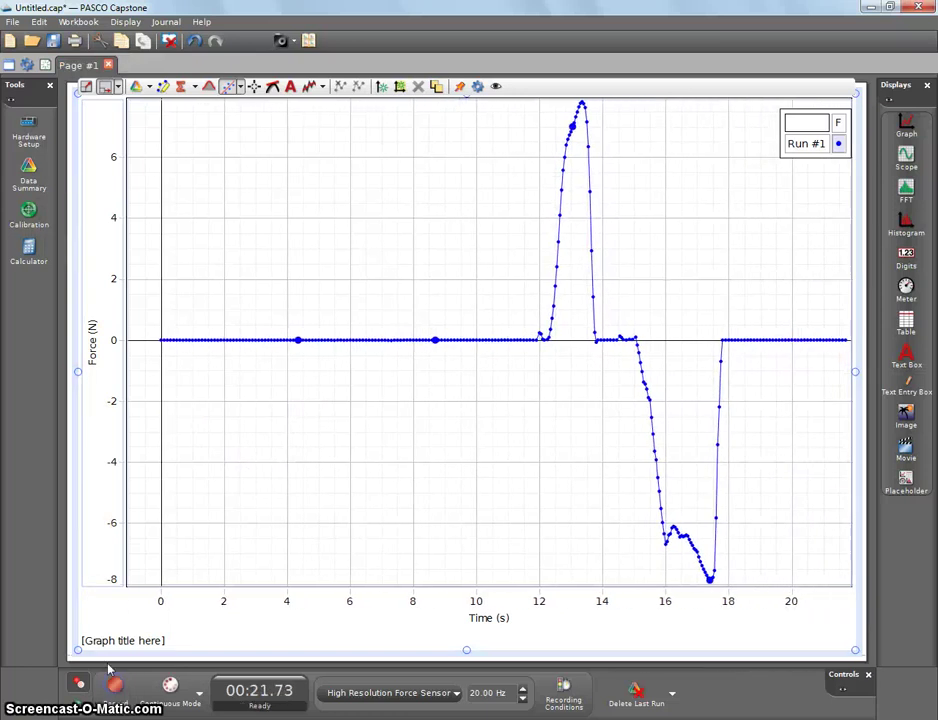
left_click(29, 140)
left_click(335, 372)
left_click(227, 160)
left_click(329, 341)
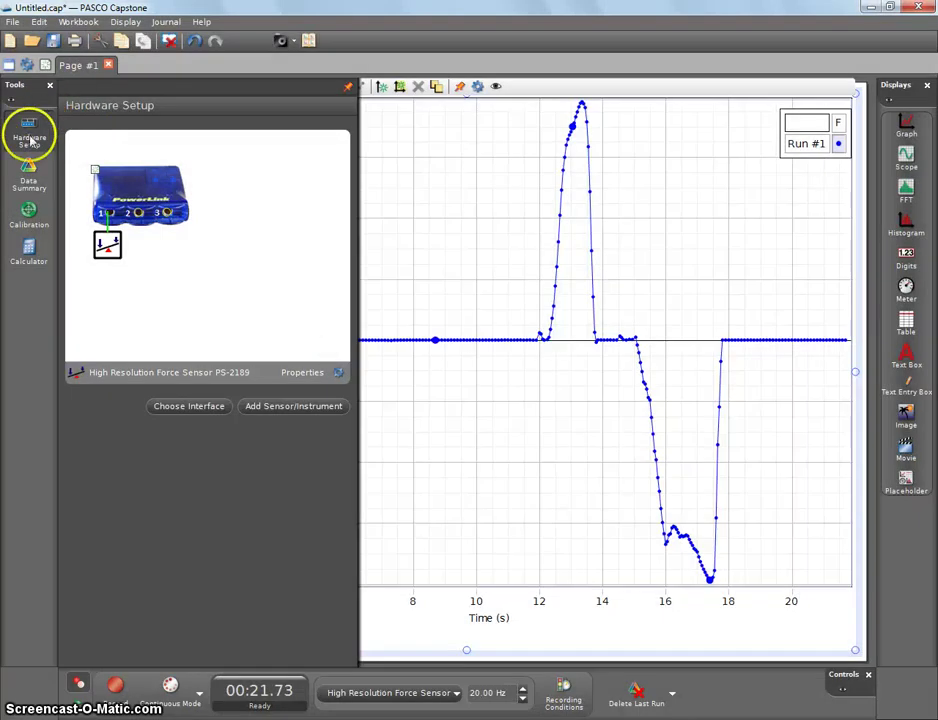
left_click(29, 132)
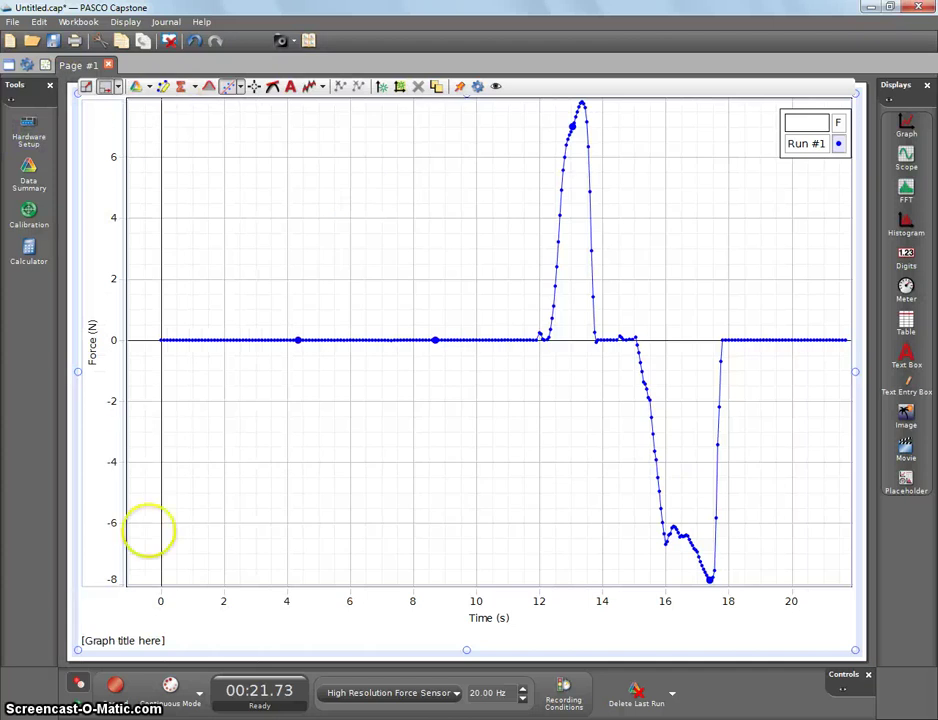
left_click(115, 686)
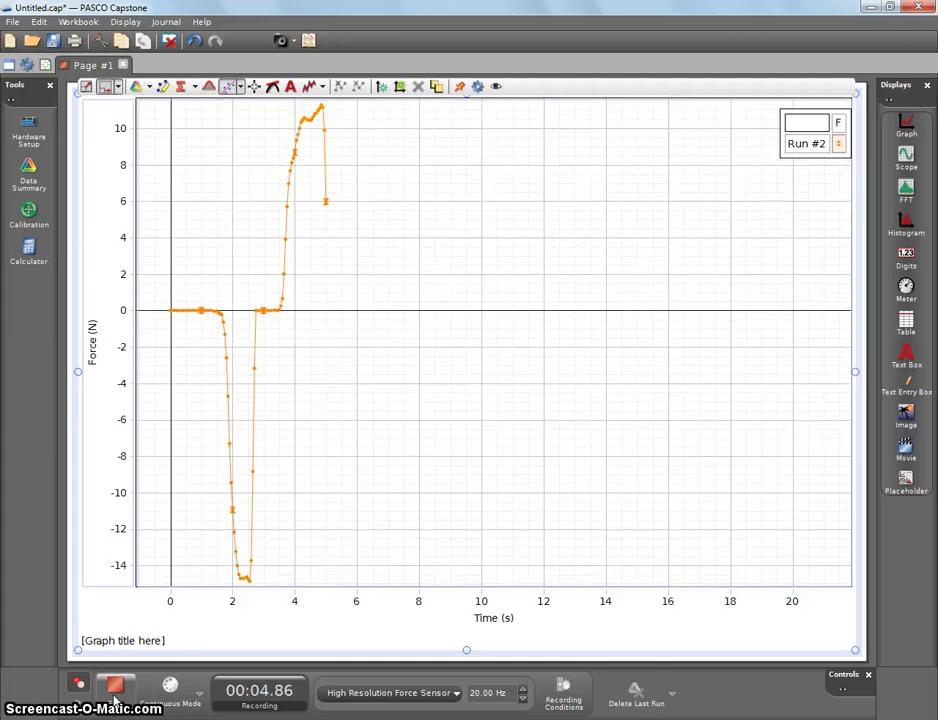
left_click(115, 686)
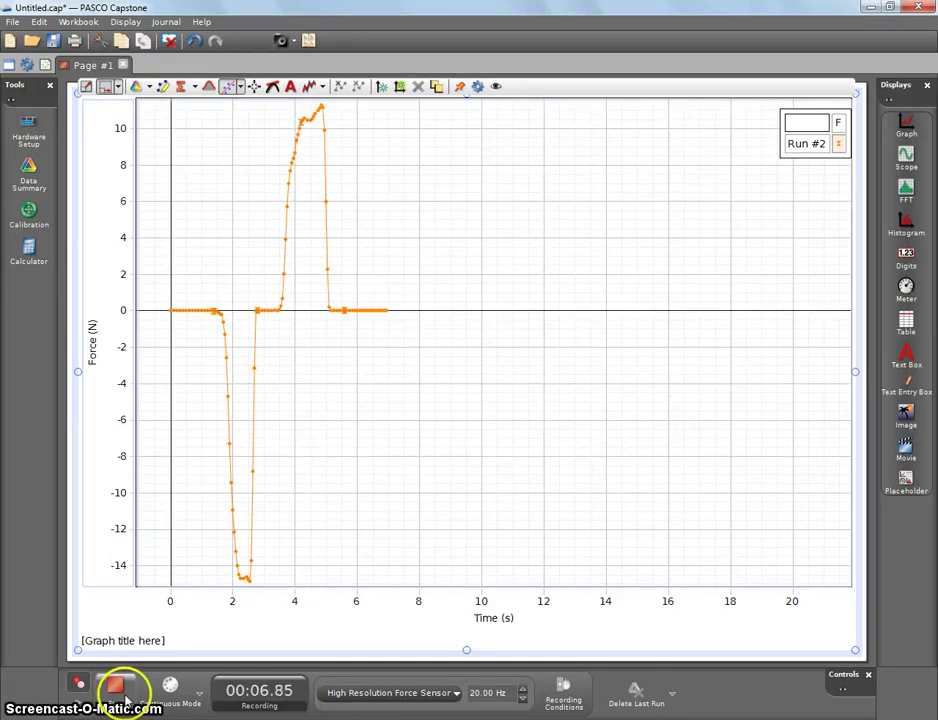
Allow multiple runs on the graph and display only Run #1
left_click(461, 88)
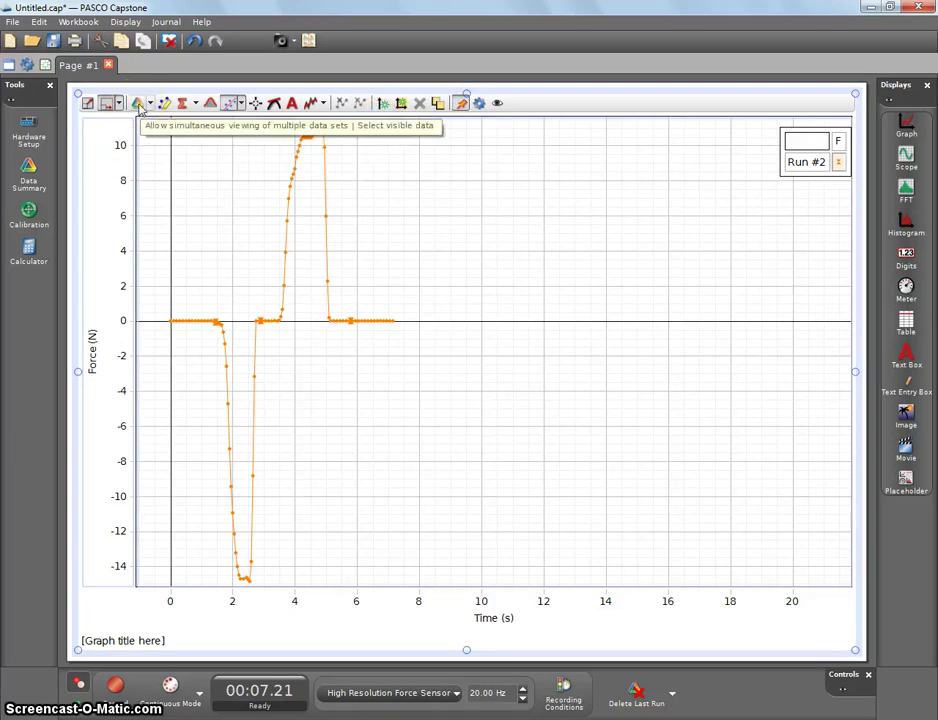
left_click(139, 106)
left_click(149, 104)
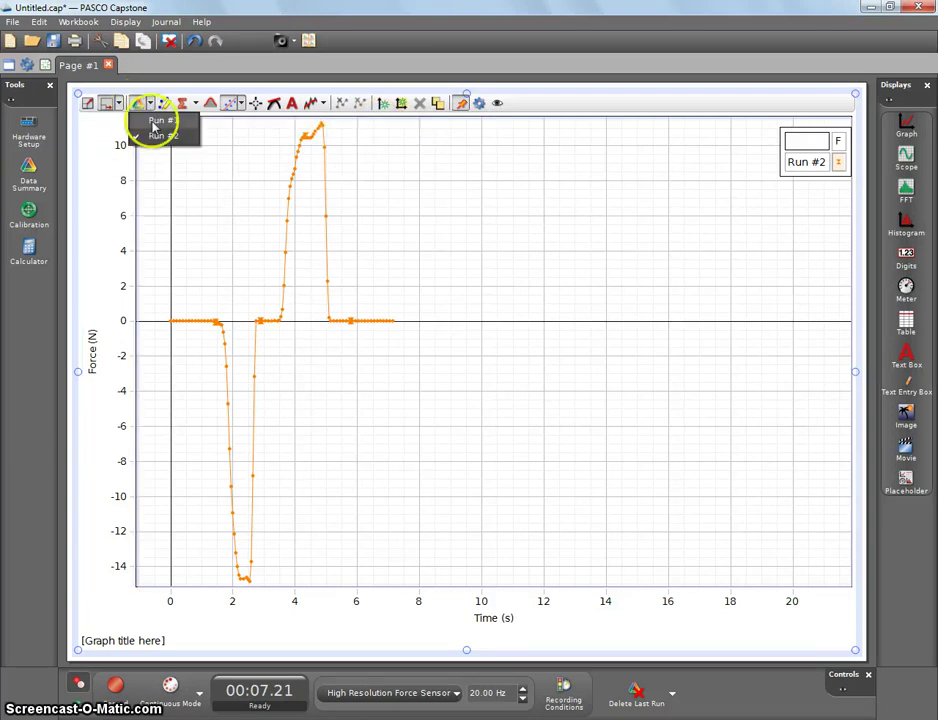
left_click(155, 120)
left_click(157, 136)
left_click(239, 153)
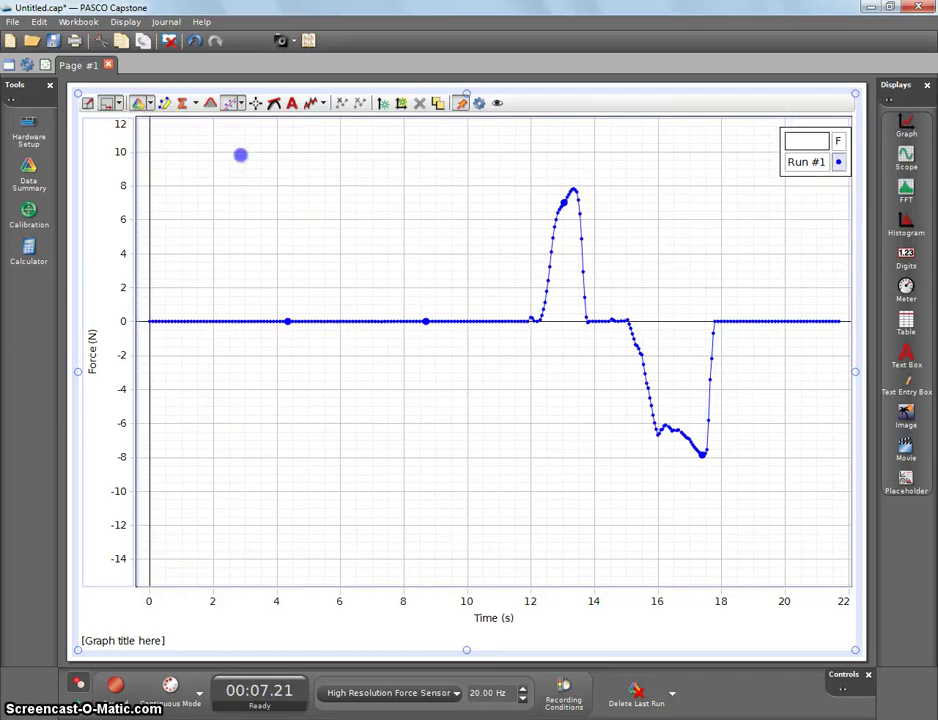
left_click(149, 104)
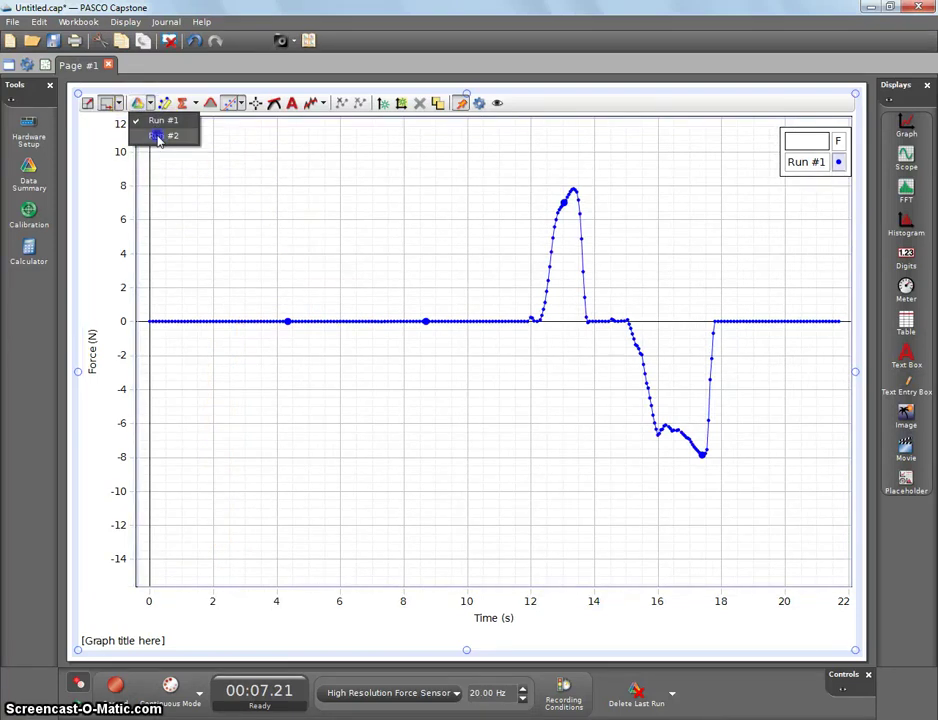
left_click(155, 121)
left_click(155, 121)
left_click(136, 170)
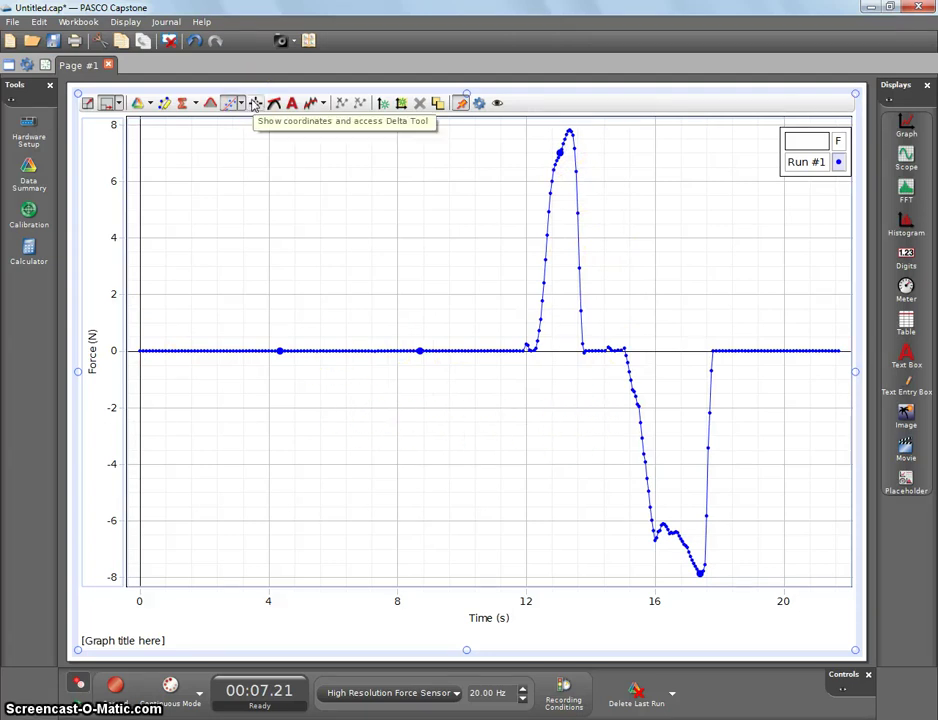
Anchor a coordinate readout at 13.650 s, 2.928 N and stretch a delta tool to Δt 4.000 s
left_click(255, 104)
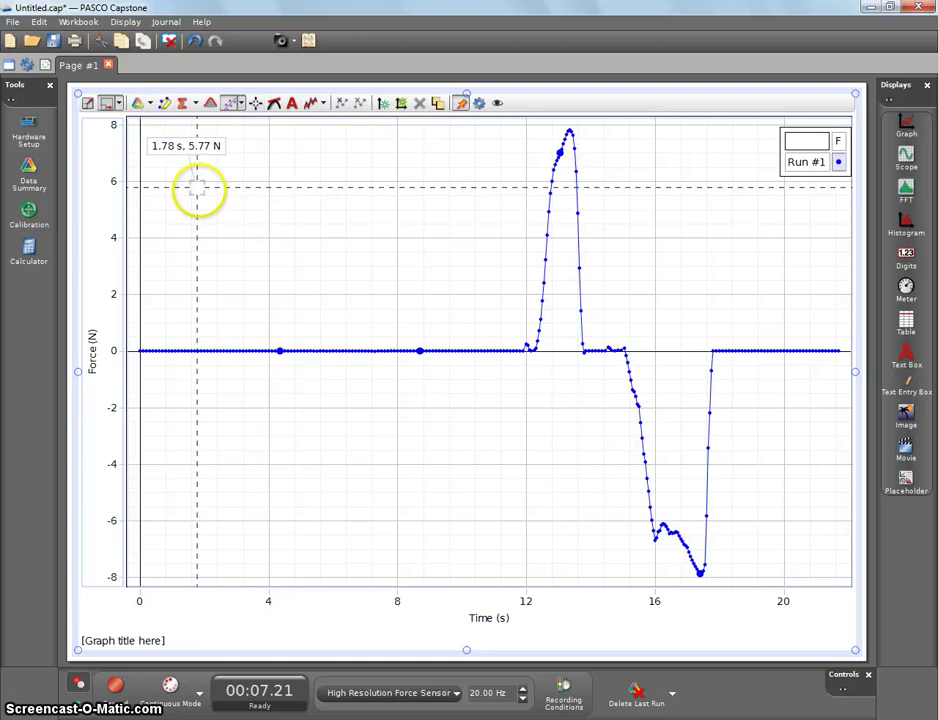
left_click_drag(197, 190, 594, 268)
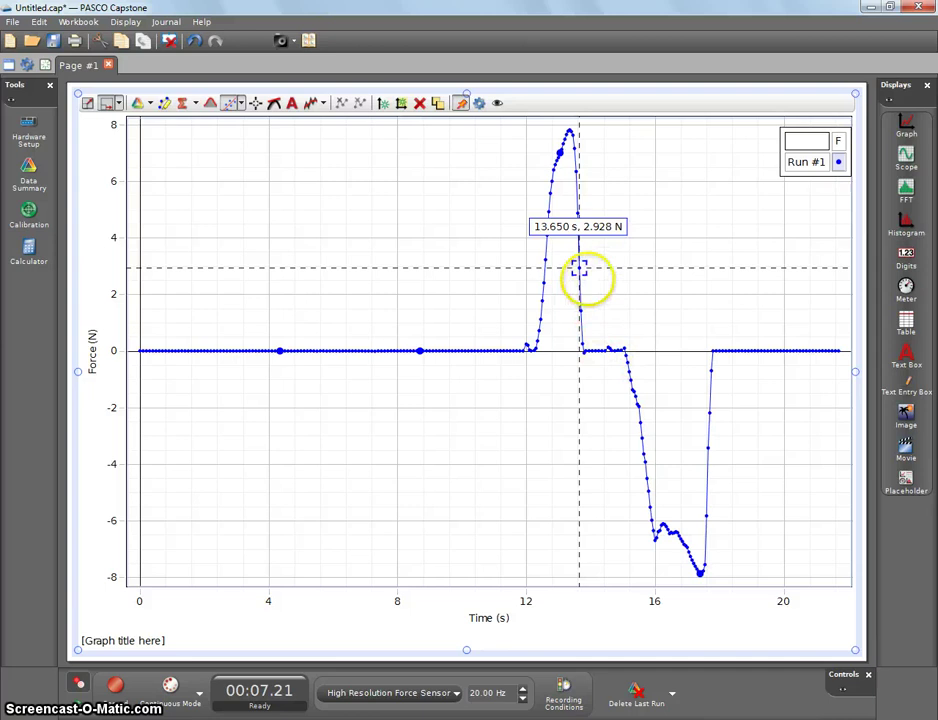
left_click(579, 268)
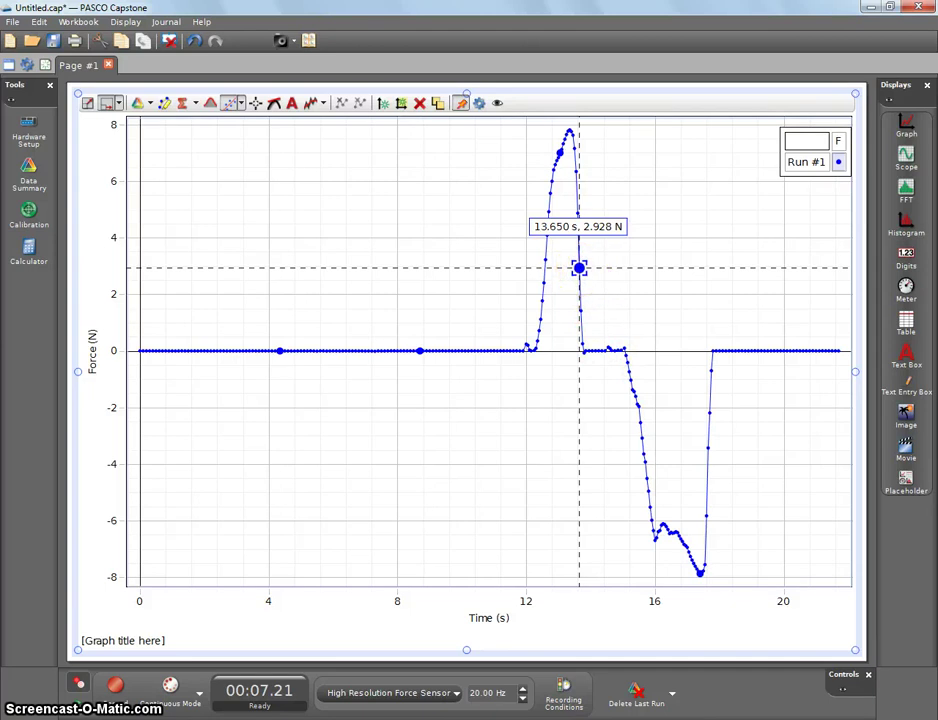
right_click(579, 268)
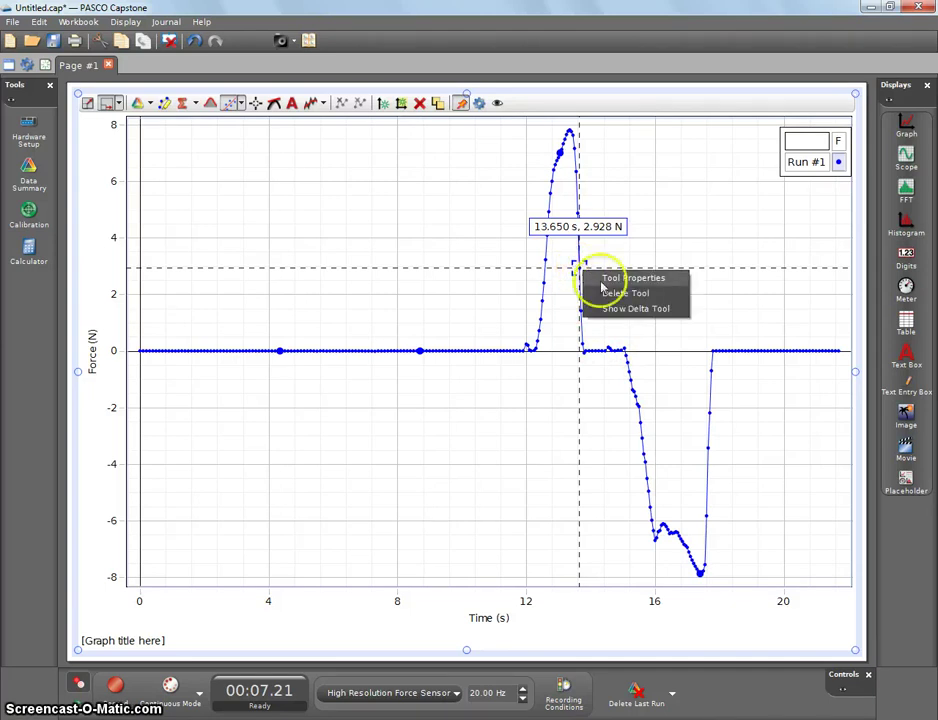
left_click(619, 309)
mouse_move(398, 402)
left_mouse_down()
mouse_move(473, 549)
mouse_move(662, 523)
mouse_move(743, 456)
mouse_move(721, 377)
mouse_move(696, 444)
mouse_move(706, 465)
mouse_move(708, 446)
left_mouse_up()
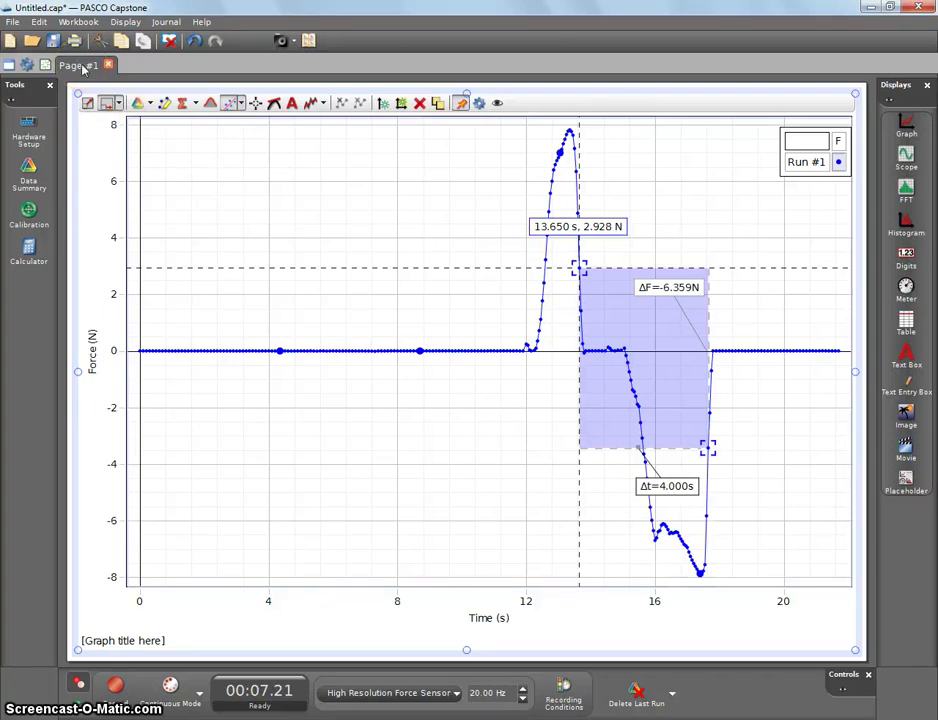
Rename Page #1 to 'Force vs time'
double_click(84, 66)
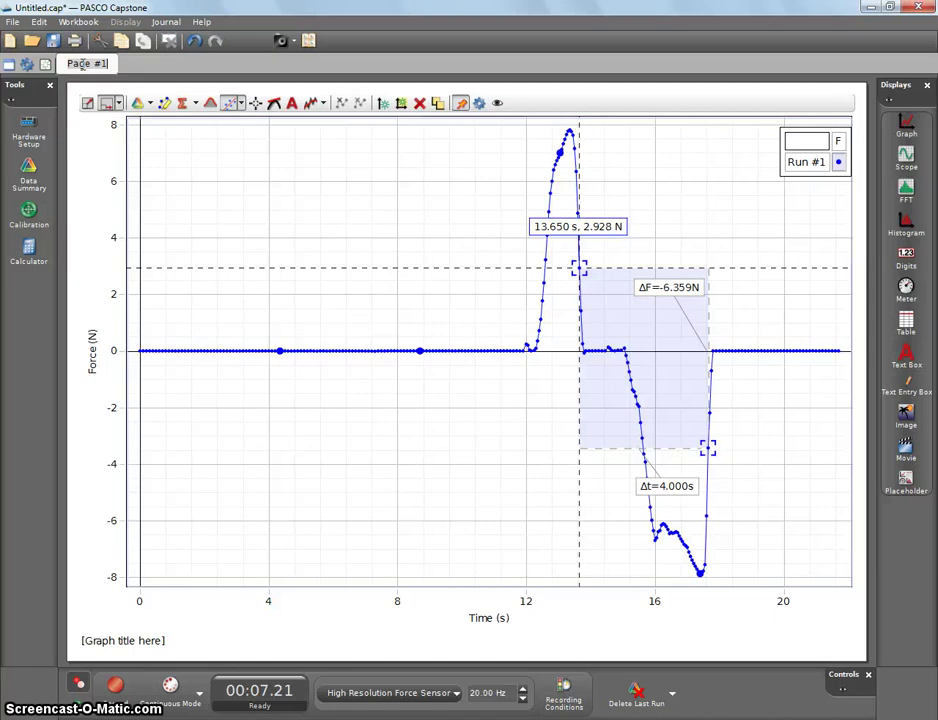
type("Force vs t")
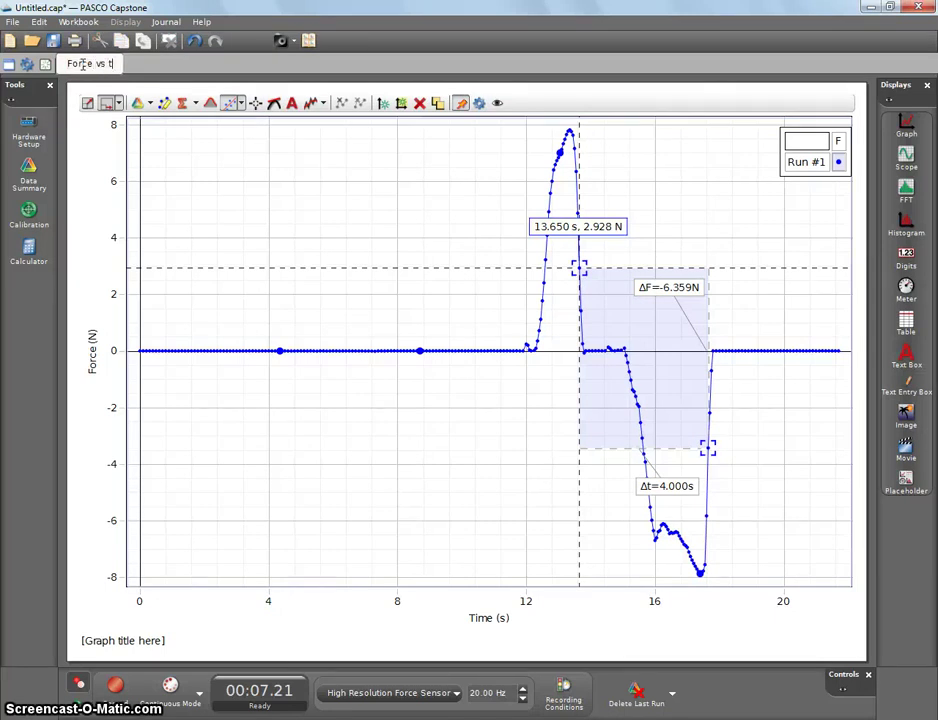
type("ime")
key("Return")
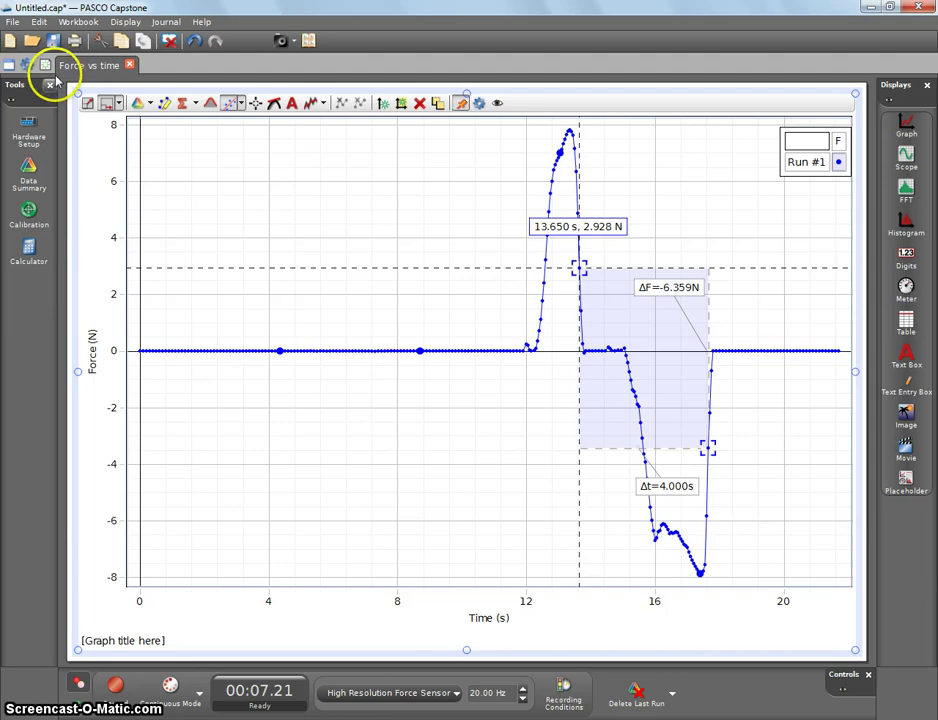
Add a second blank page named 'Dispacement'
left_click(46, 68)
double_click(170, 63)
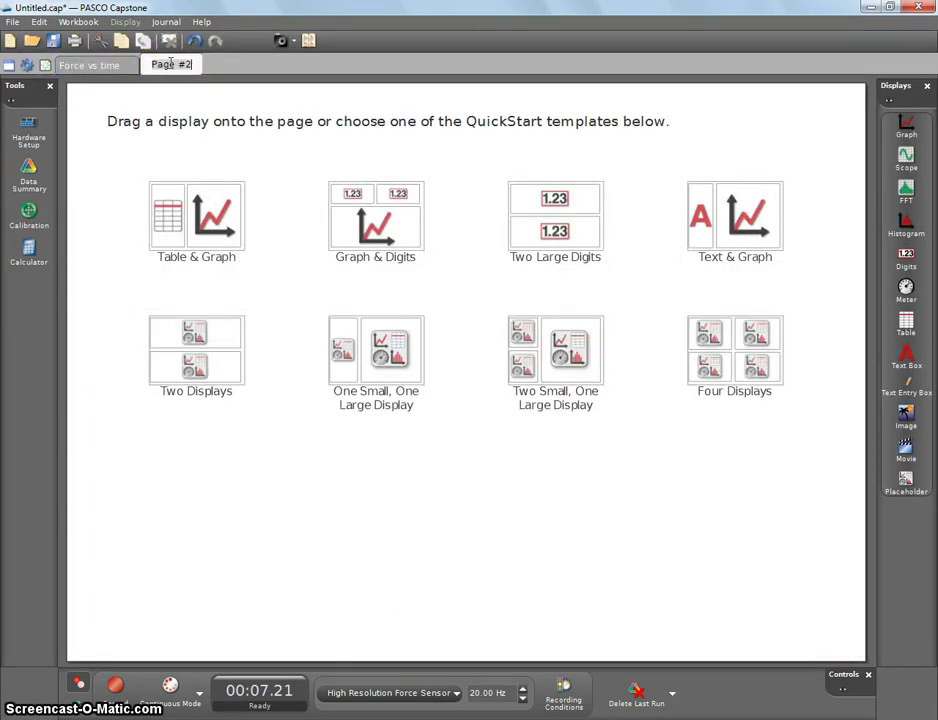
type("Dispacement")
key("Return")
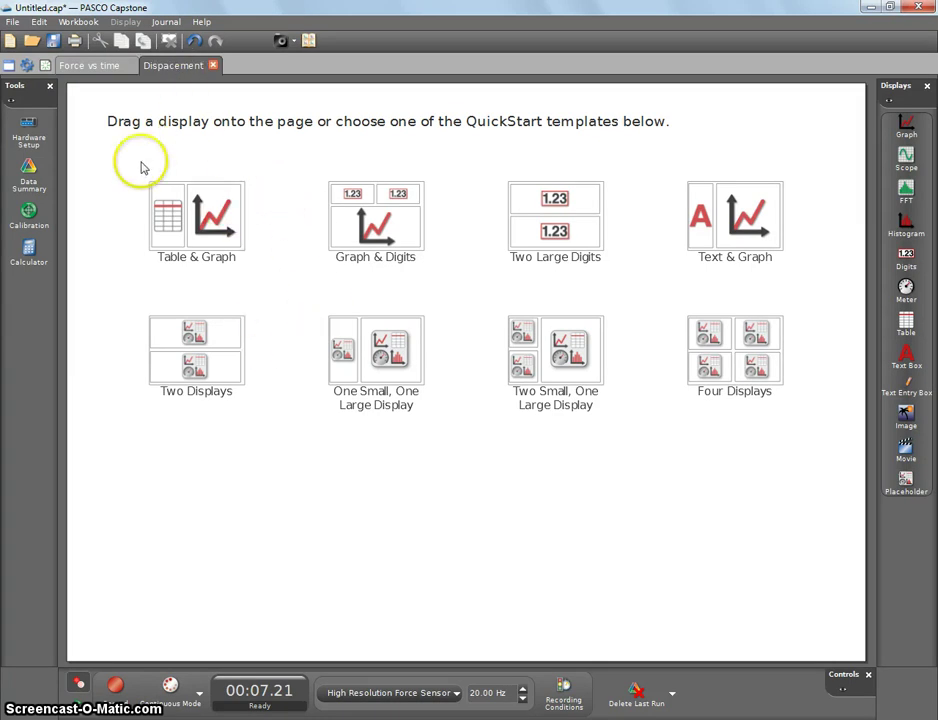
Apply the Table & Graph template and make the first column user-entered 'Displaced Volume (cm^3)'
left_click(190, 232)
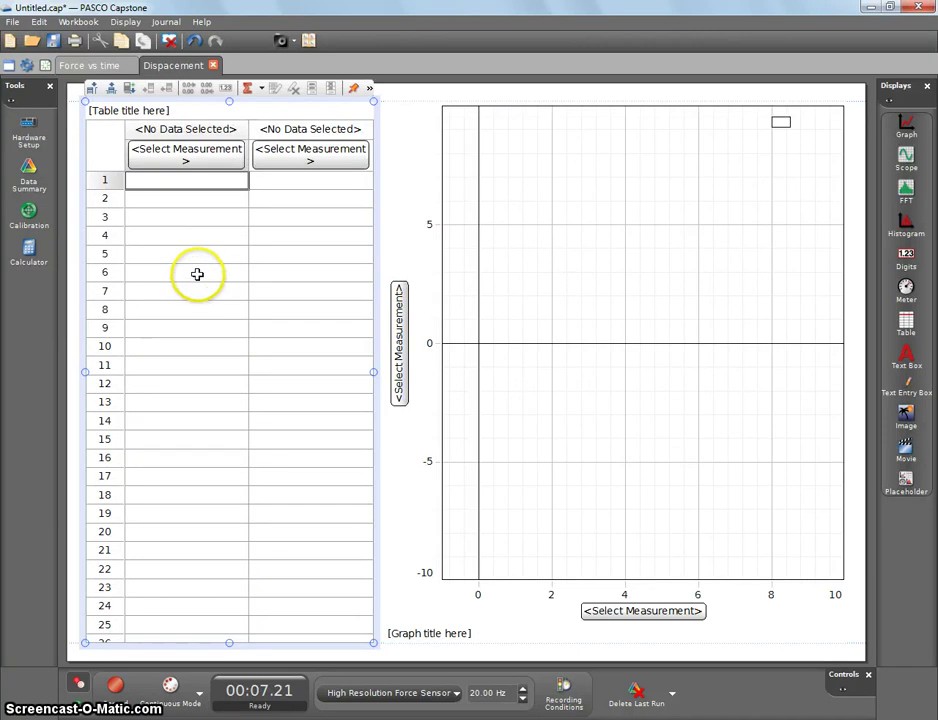
left_click(199, 163)
mouse_move(184, 176)
left_click(320, 178)
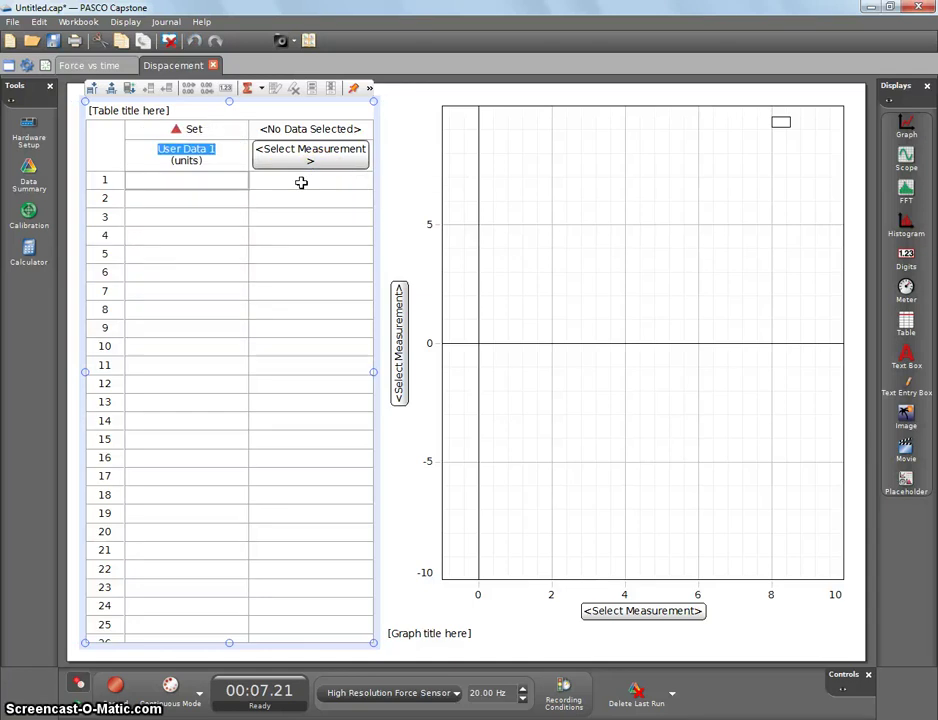
type("Displa")
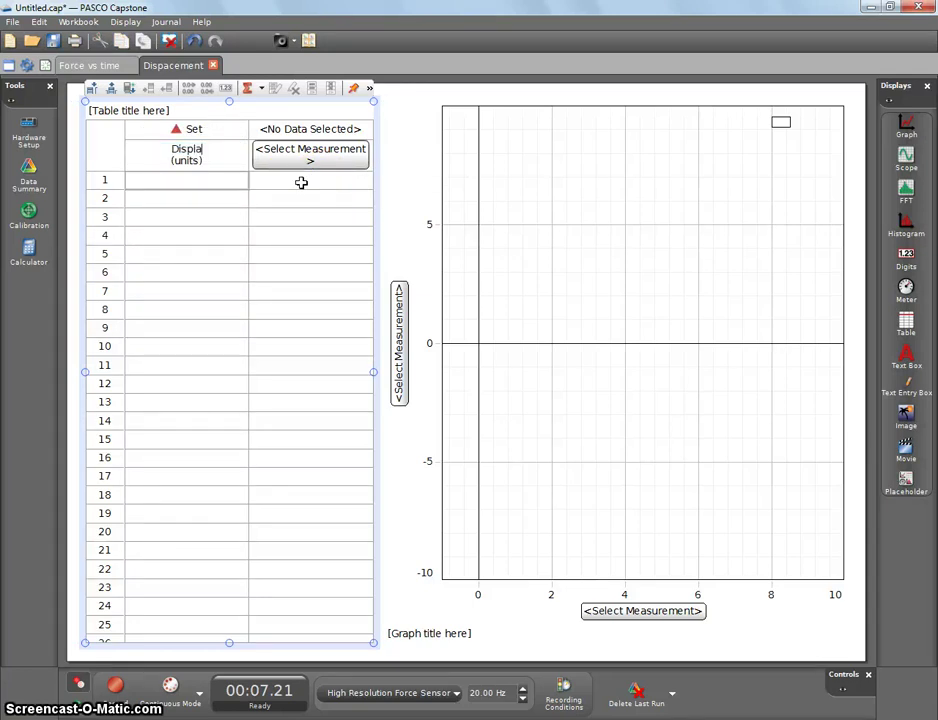
type("ced Volume")
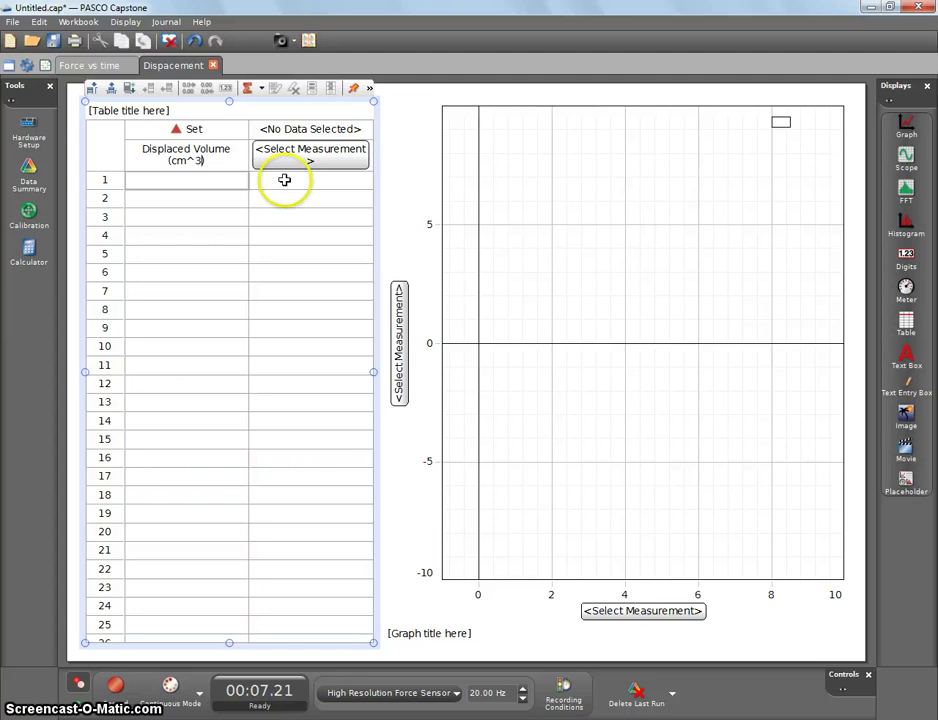
Make the second column user-entered data named 'T (N)'
left_click(307, 163)
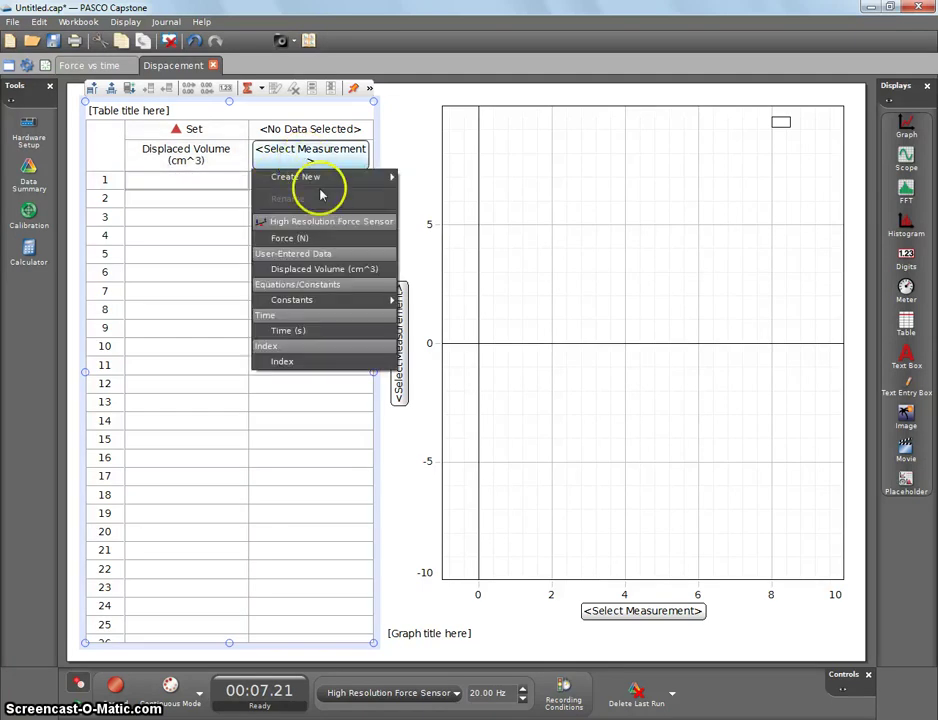
mouse_move(312, 178)
left_click(450, 179)
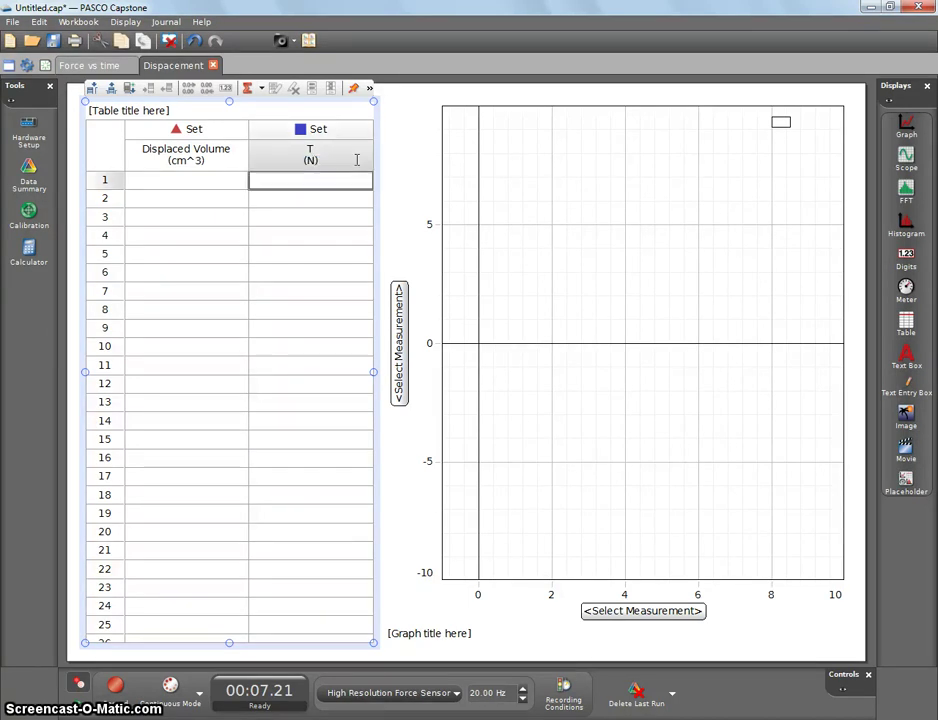
left_click(207, 181)
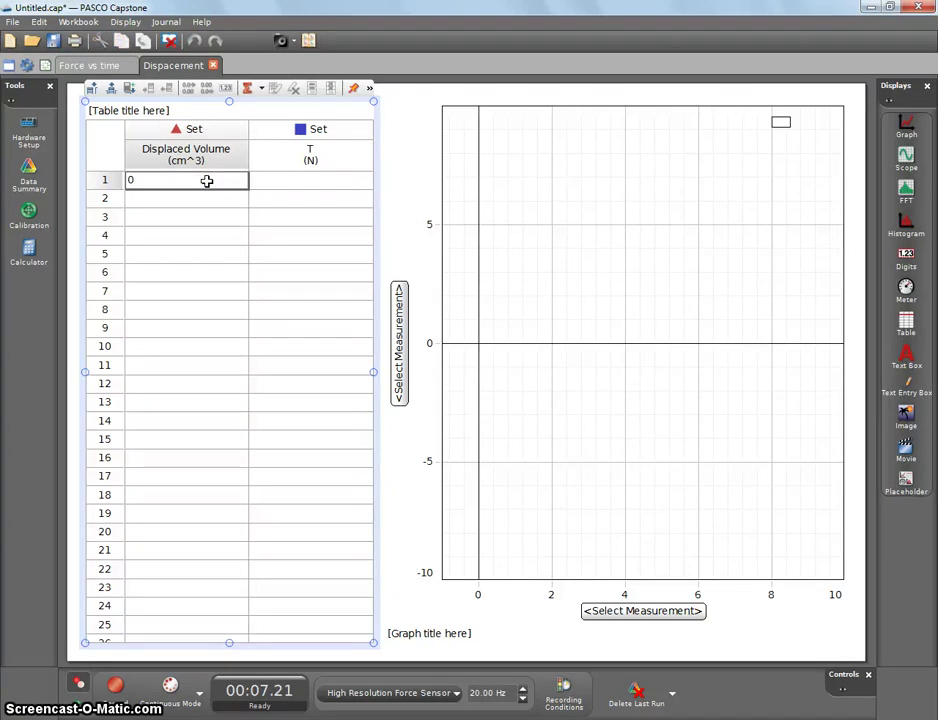
Enter the first data row: 0 cm^3 and 0.90 N
type("0")
left_click(318, 180)
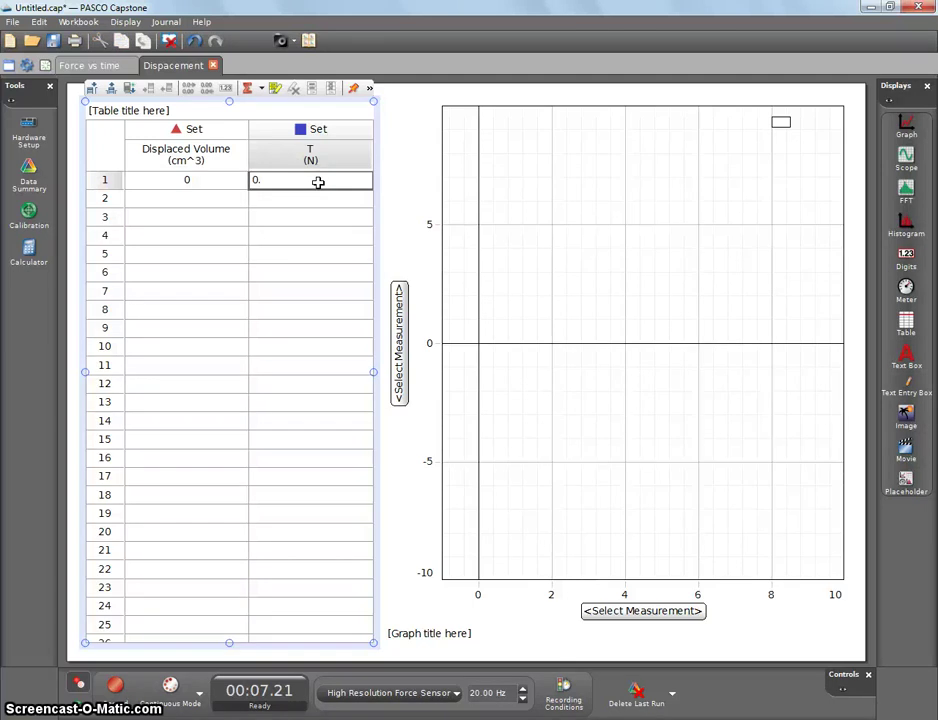
type("0.")
key("Return")
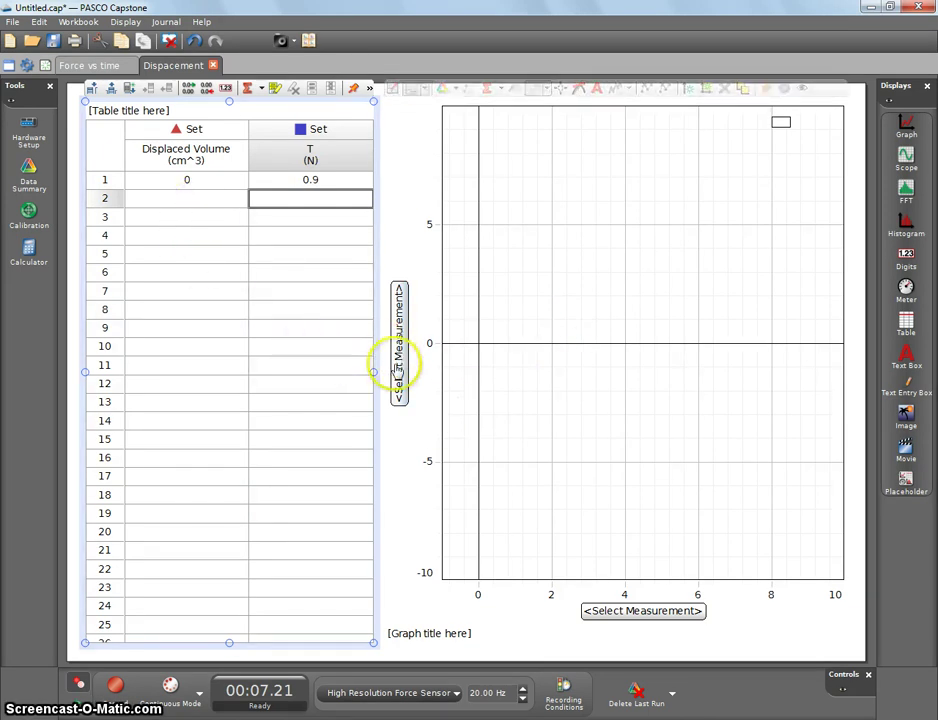
Plot T (N) on the y-axis against Displaced Volume (cm^3) on the x-axis
left_click(400, 356)
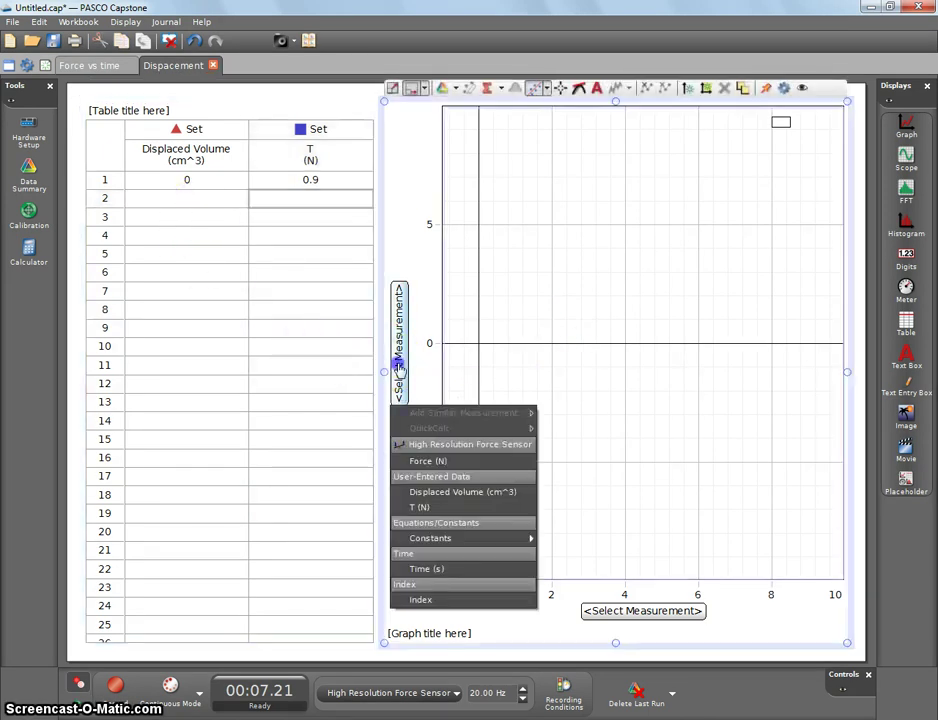
left_click(439, 511)
left_click(643, 610)
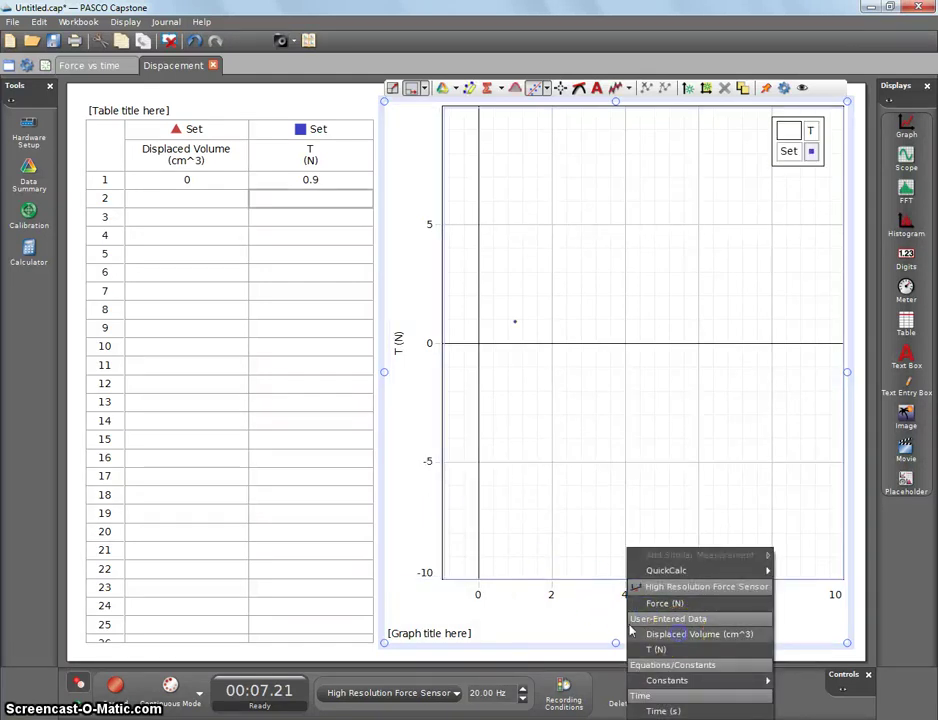
left_click(632, 632)
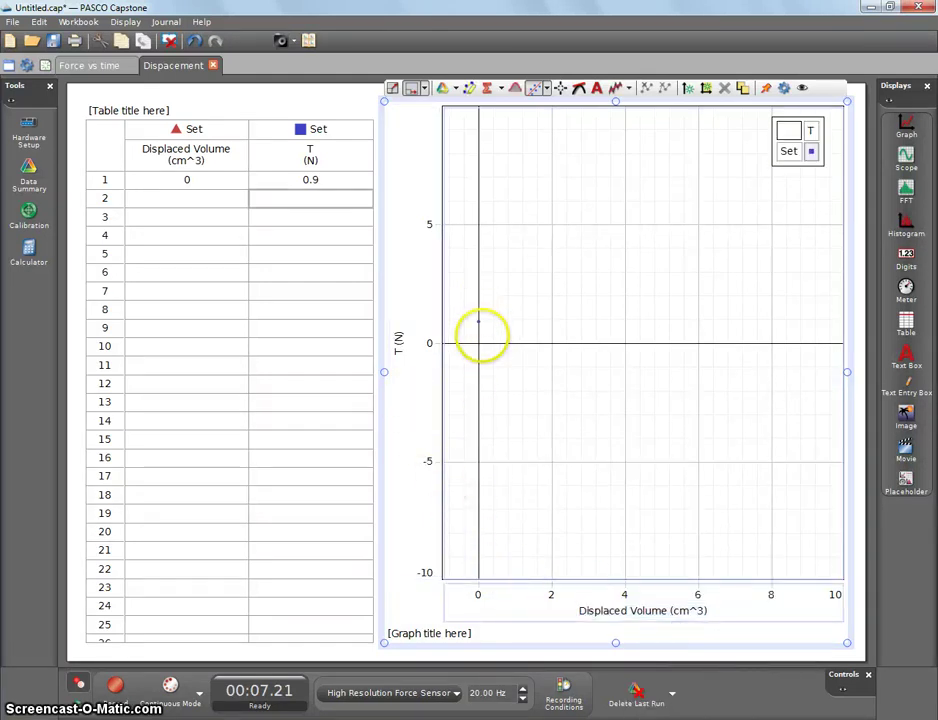
Enter the remaining rows: 5 cm^3 with 0.84 N and 10 cm^3 with 0.79 N
left_click(201, 199)
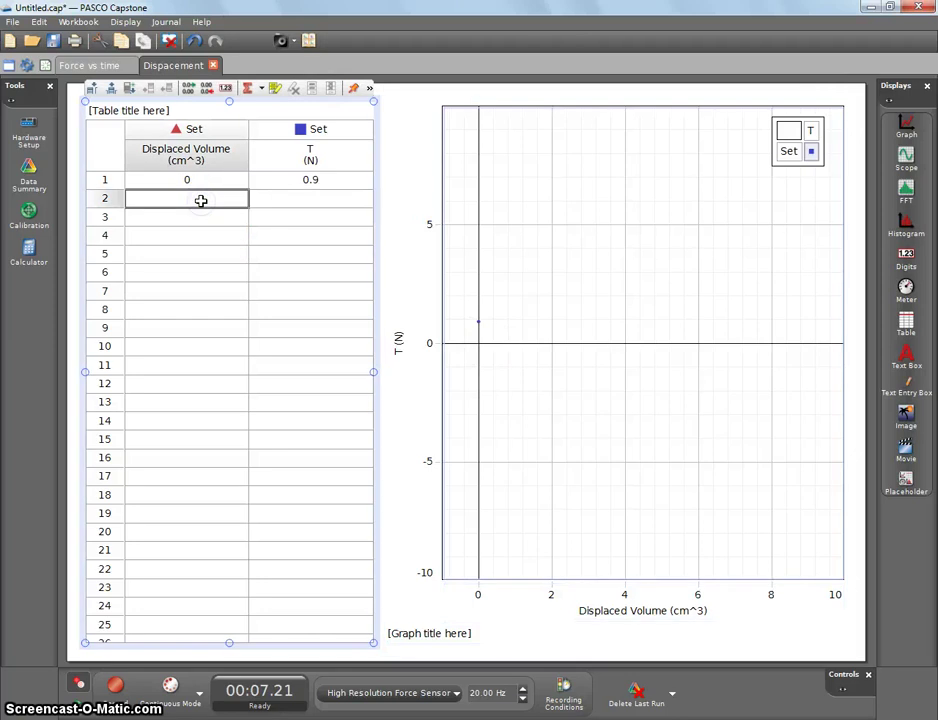
type("5")
left_click(288, 197)
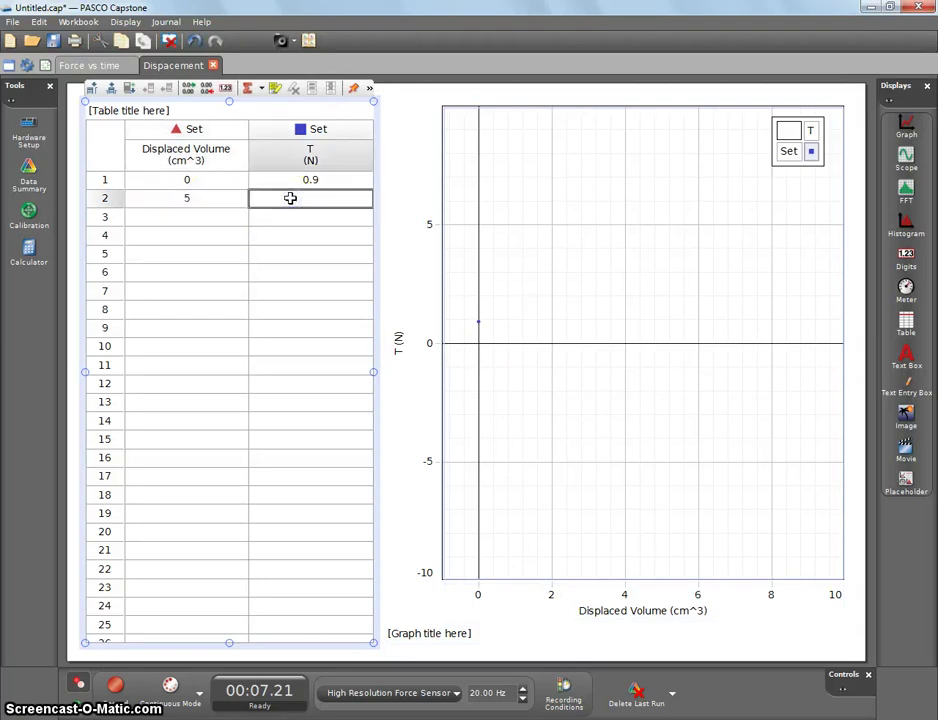
type("0.84")
left_click(212, 218)
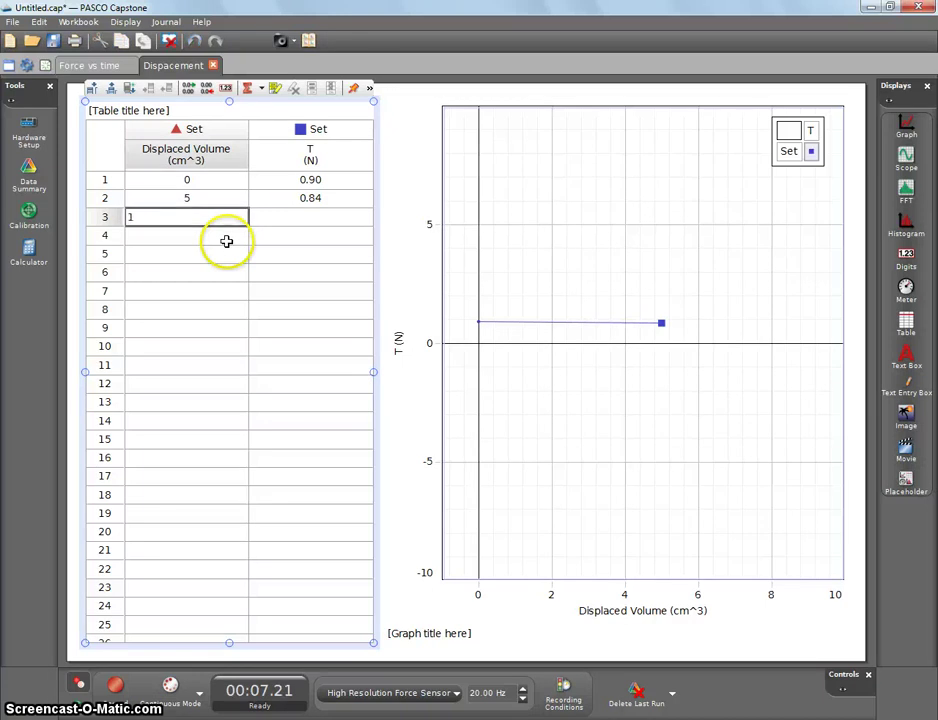
left_click(291, 218)
type("0.79")
key("Return")
Scale the graph to fit the data and apply a Linear curve fit
left_click(779, 100)
left_click(410, 112)
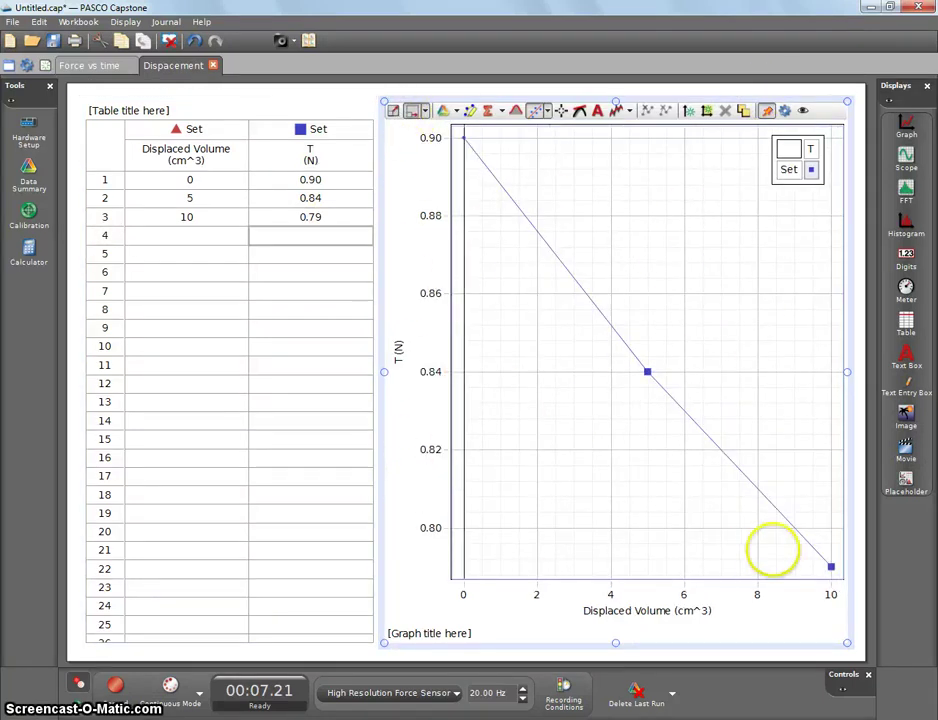
left_click(547, 110)
left_click(561, 486)
Move the linear fit results box (slope −0.0110, intercept 0.898) to the graph's upper middle
mouse_move(772, 380)
left_mouse_down()
mouse_move(693, 304)
mouse_move(727, 304)
mouse_move(781, 356)
mouse_move(776, 392)
mouse_move(762, 372)
mouse_move(770, 383)
left_mouse_up()
scroll(655, 362, "down", 2)
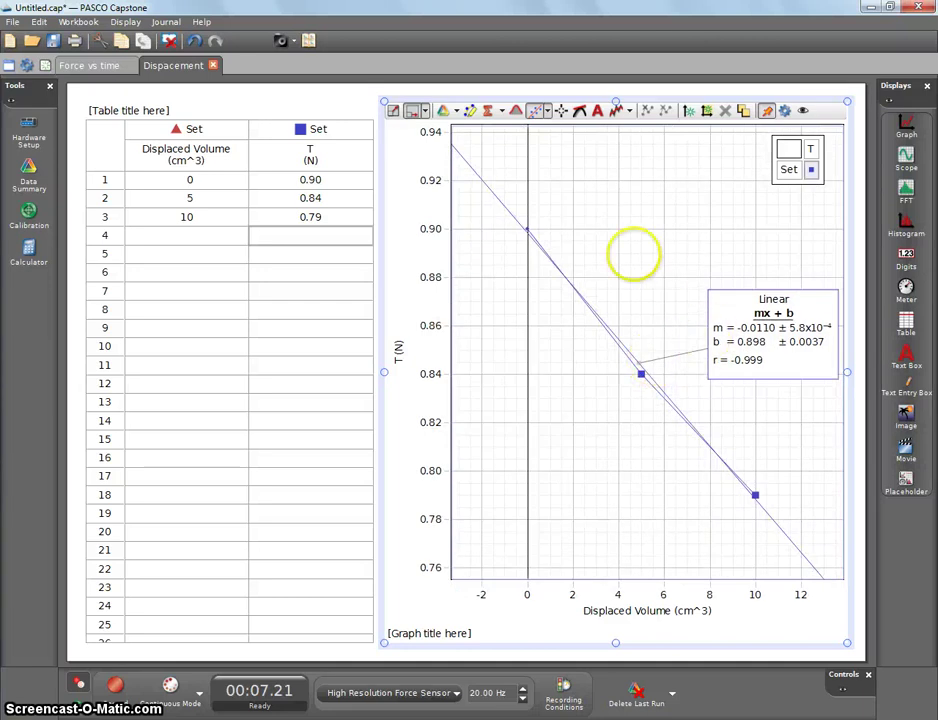
left_click_drag(734, 343, 638, 210)
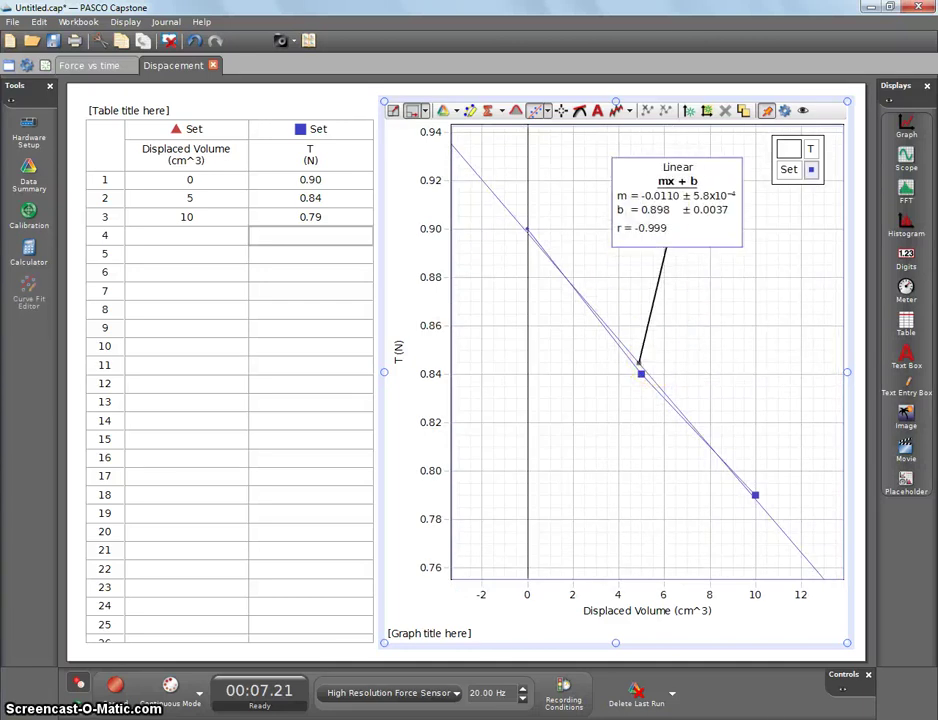